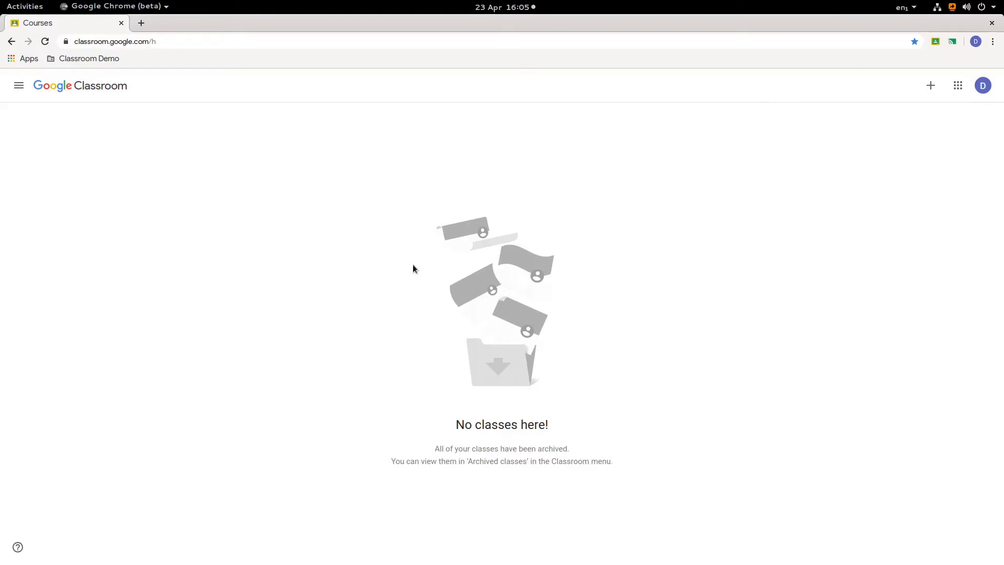
# Step: In account Settings, switch email notifications off and back on, then review the Notifications section
pyautogui.click(18, 86)
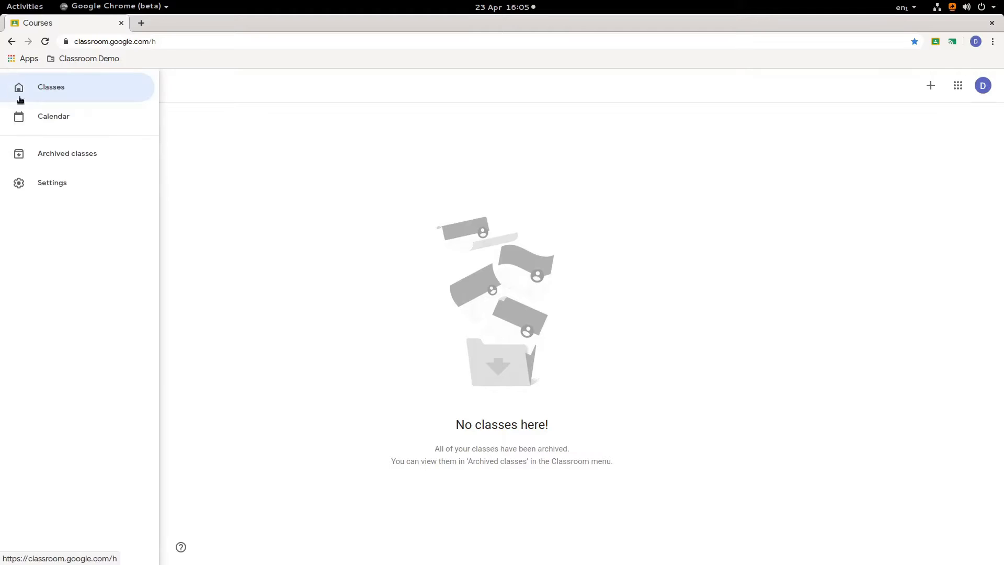
pyautogui.click(64, 187)
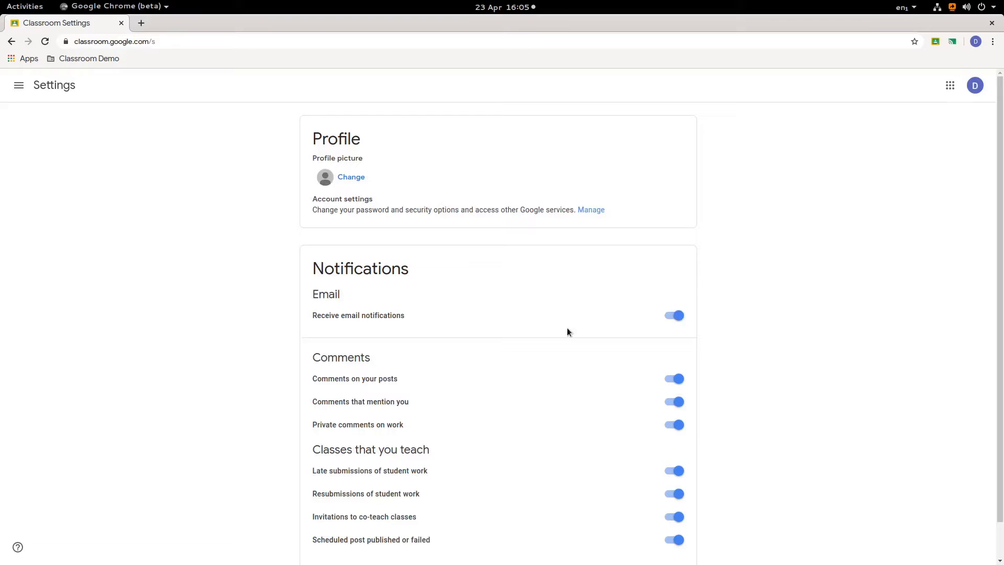
pyautogui.scroll(-1, 623, 392)
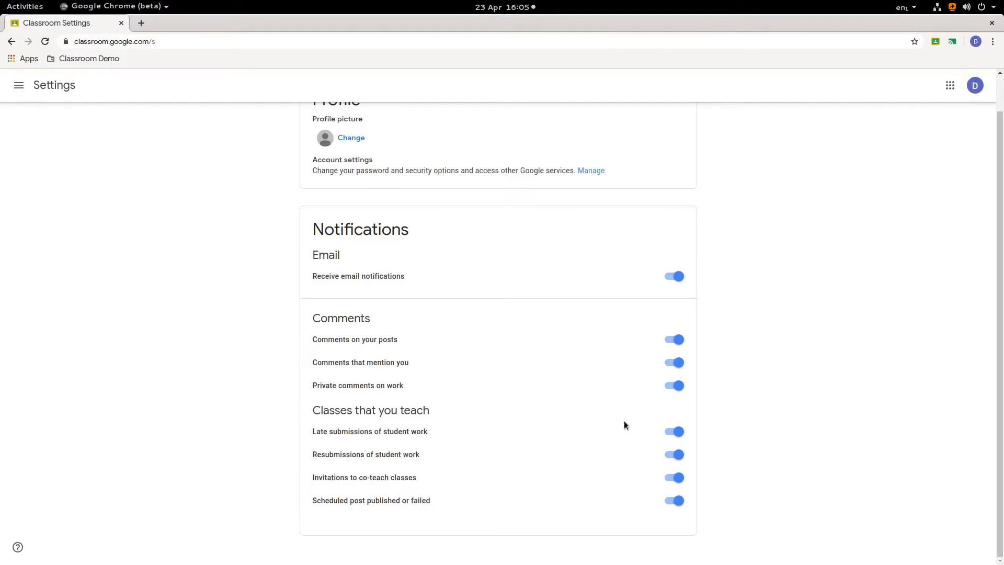
pyautogui.click(671, 277)
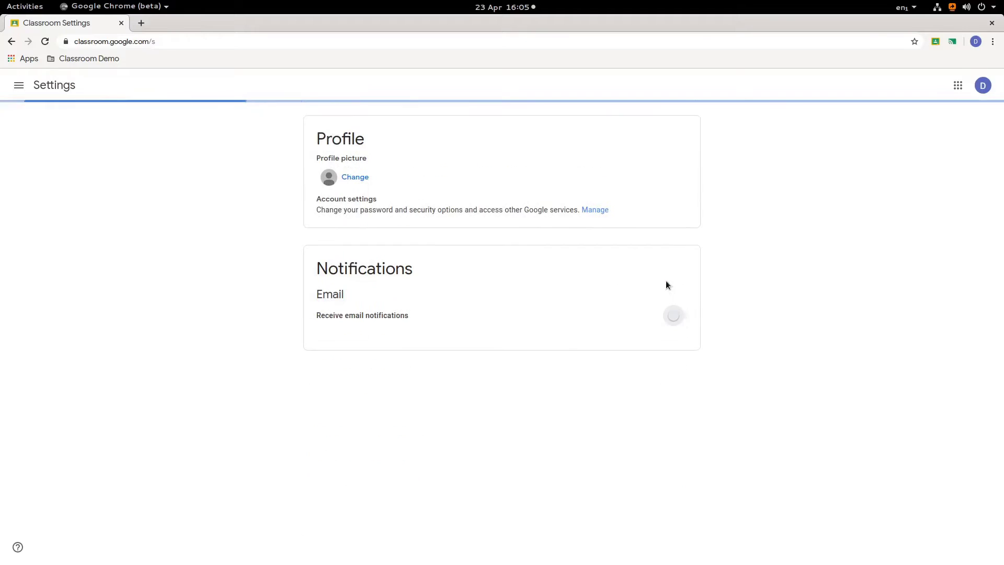
pyautogui.click(674, 321)
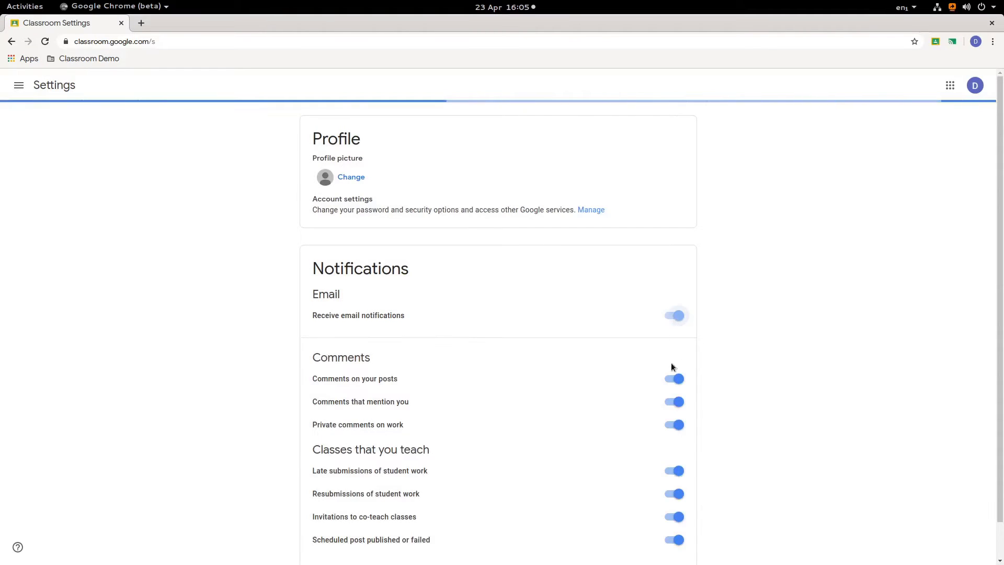
pyautogui.scroll(-1, 523, 376)
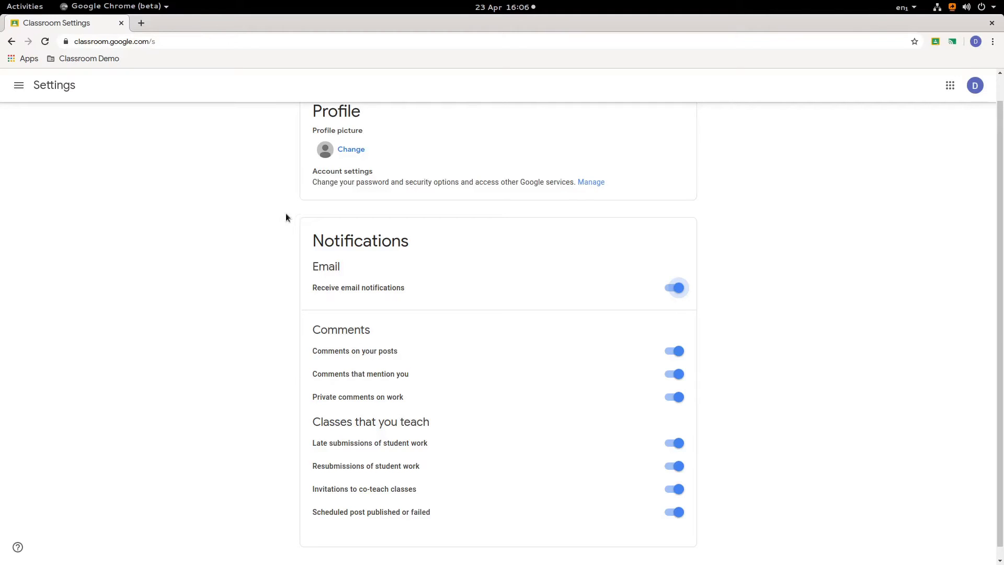
pyautogui.scroll(1, 312, 222)
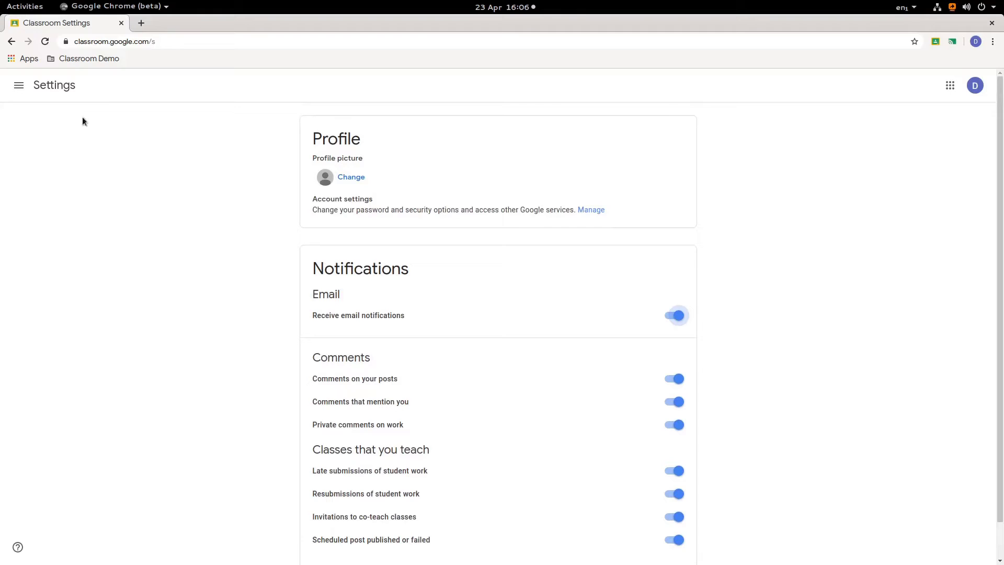
# Step: From the Classes list, start a new class and enter 'Demo Class' as its name
pyautogui.click(21, 86)
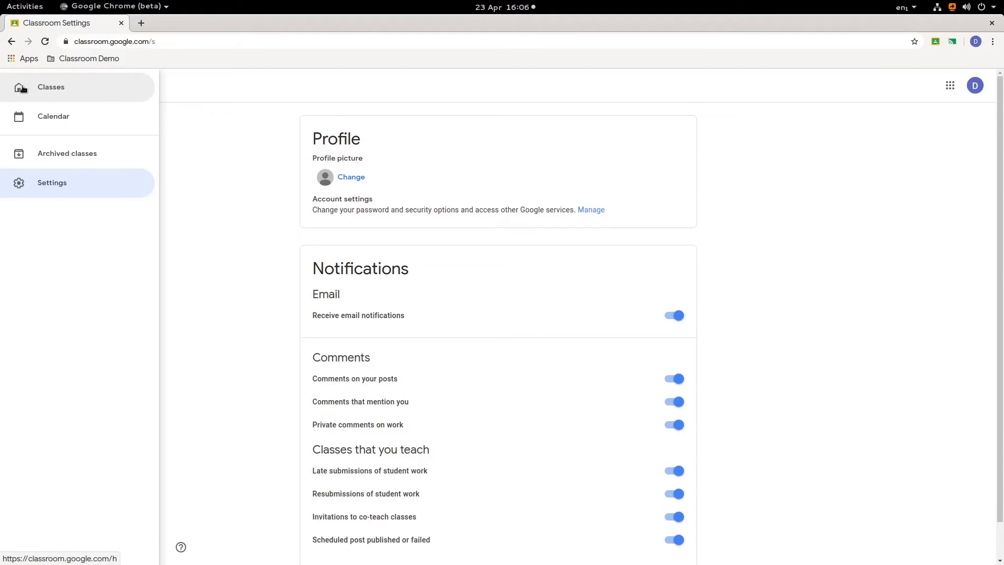
pyautogui.click(63, 95)
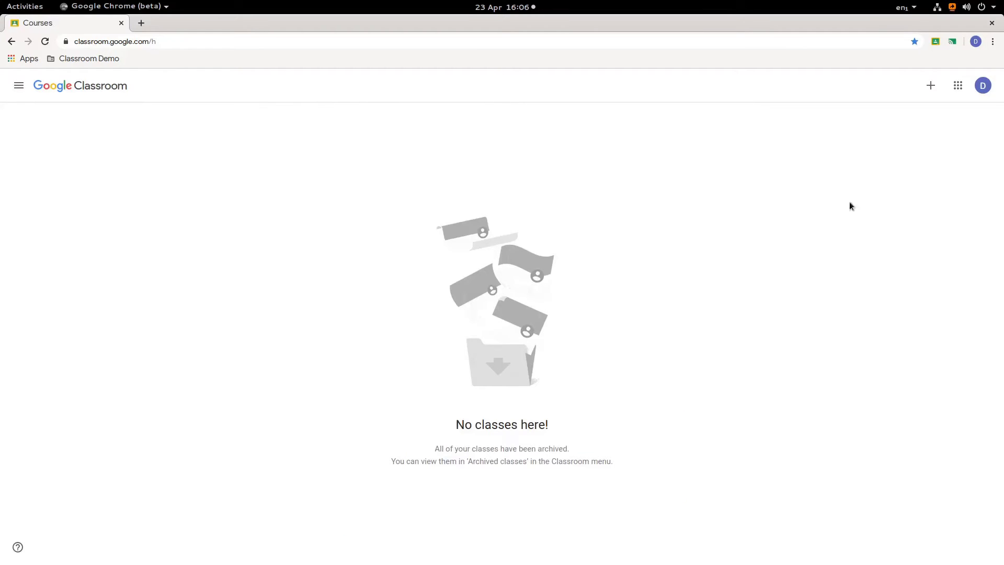
pyautogui.click(932, 85)
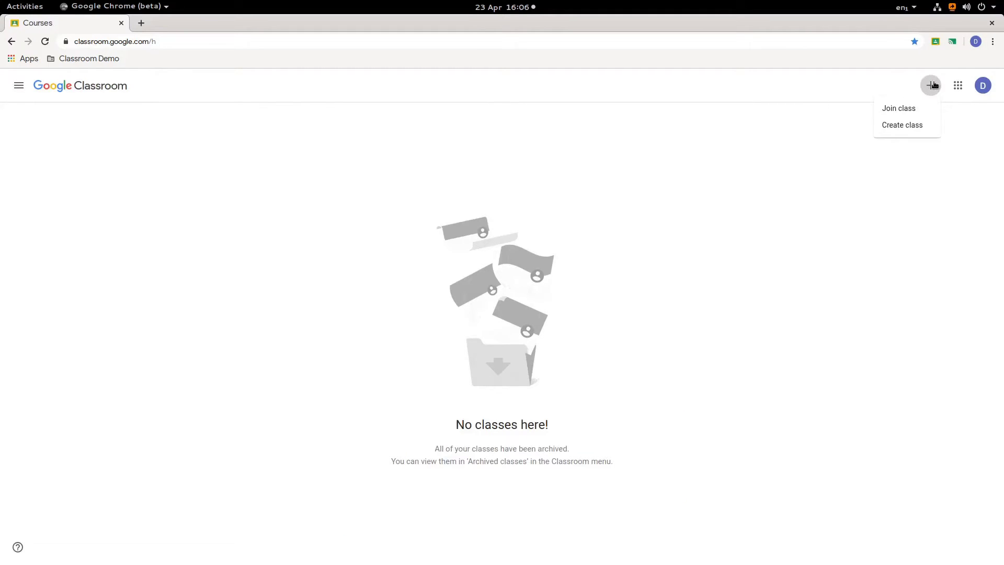
pyautogui.click(913, 125)
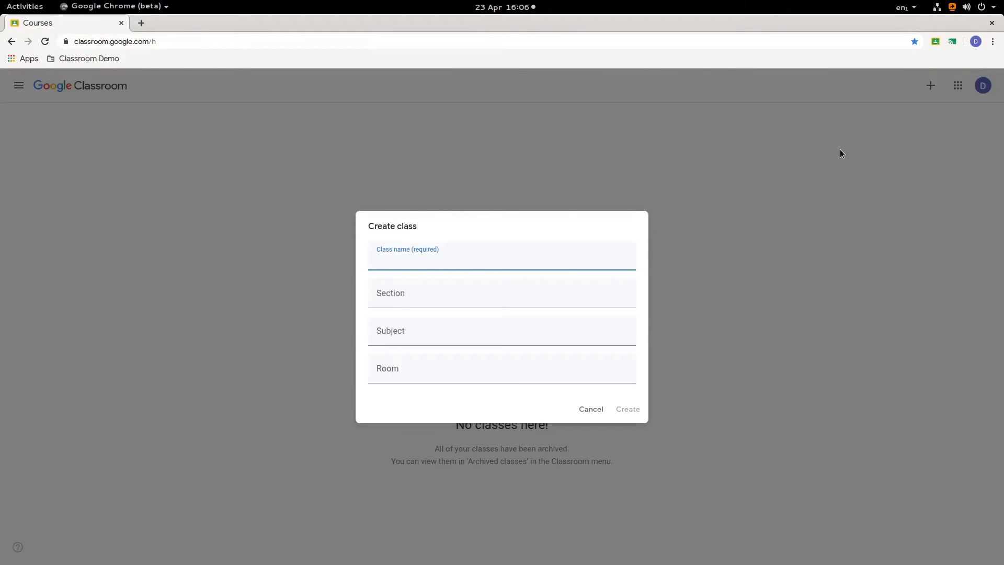
pyautogui.write('Demo Class')
# Step: Confirm creation of Demo Class so its empty Stream page loads
pyautogui.click(630, 411)
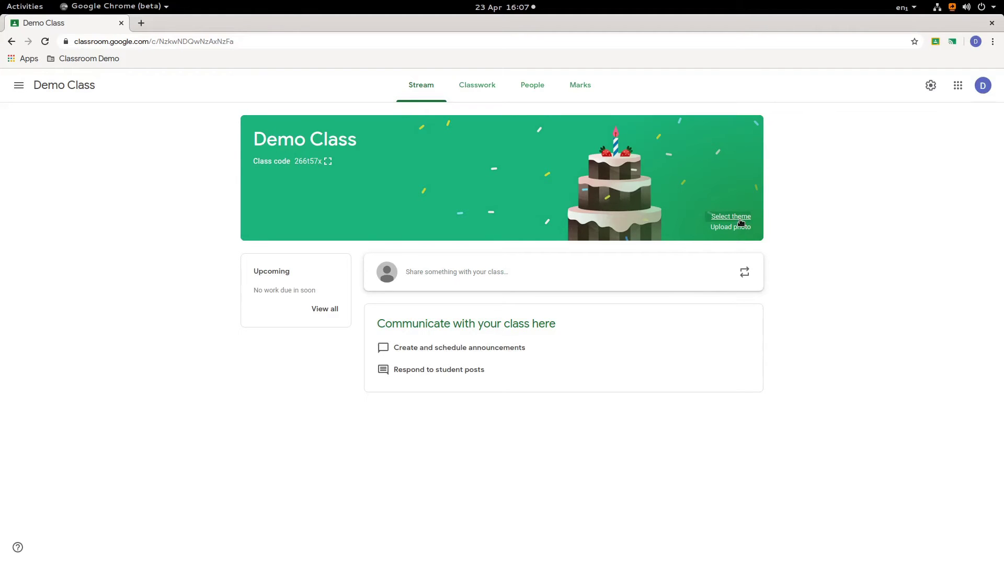
# Step: Apply the teal phone-and-notes theme from the General gallery to Demo Class
pyautogui.click(739, 218)
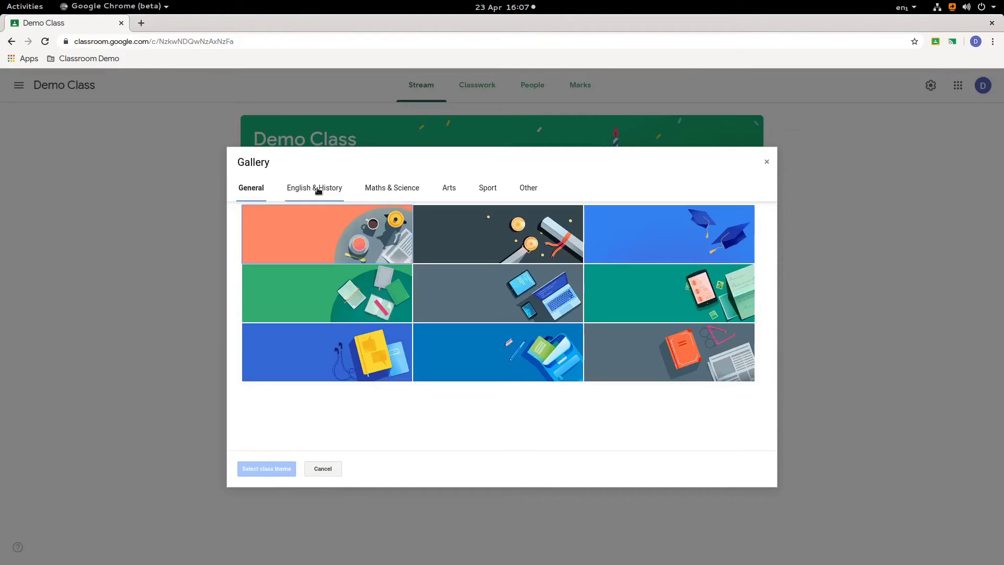
pyautogui.click(319, 191)
pyautogui.click(410, 191)
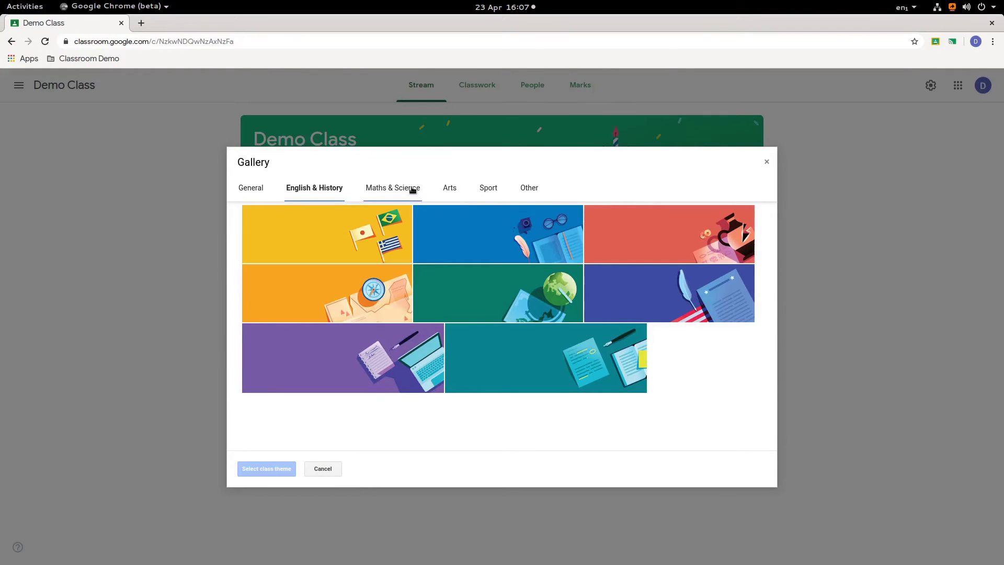
pyautogui.click(314, 194)
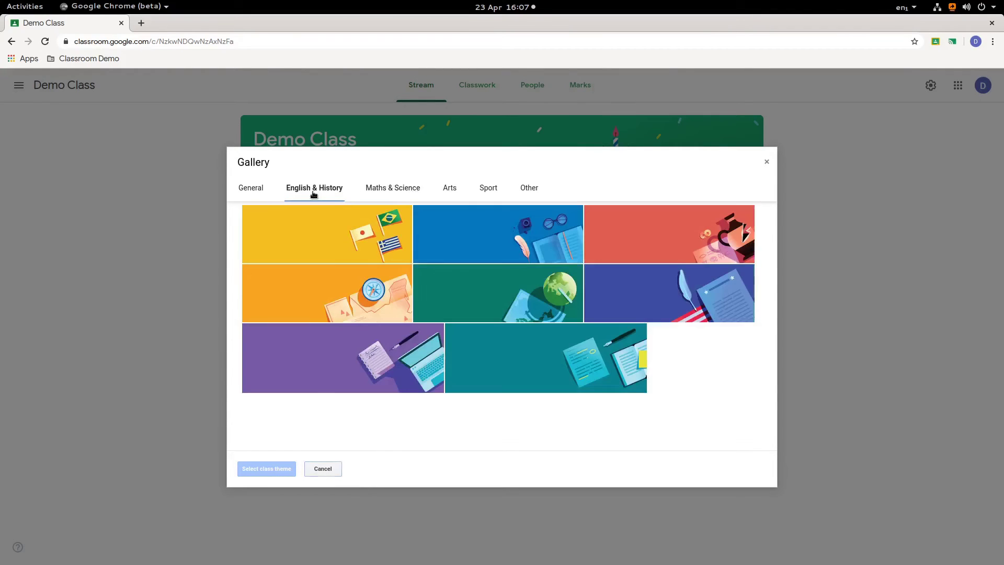
pyautogui.click(260, 195)
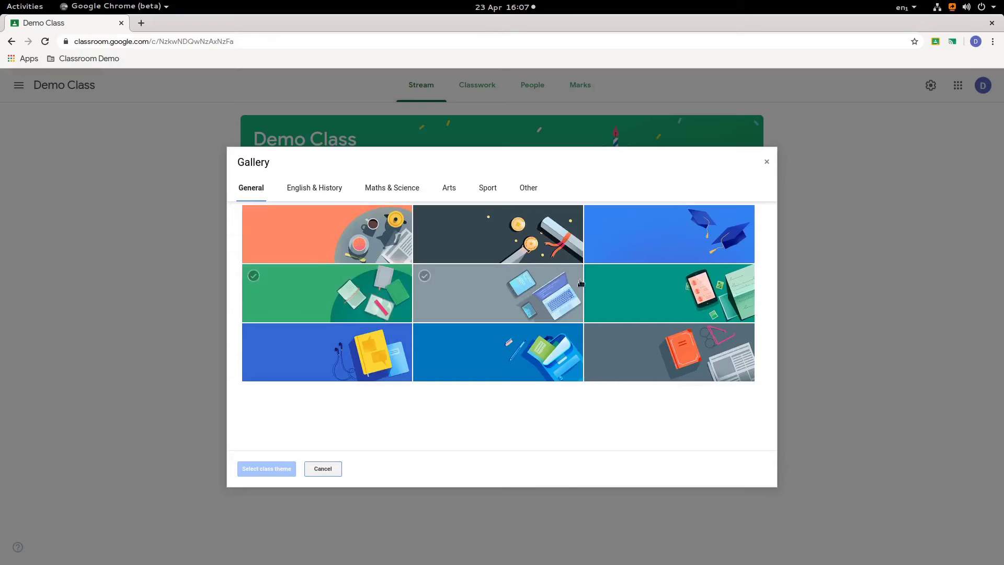
pyautogui.click(617, 285)
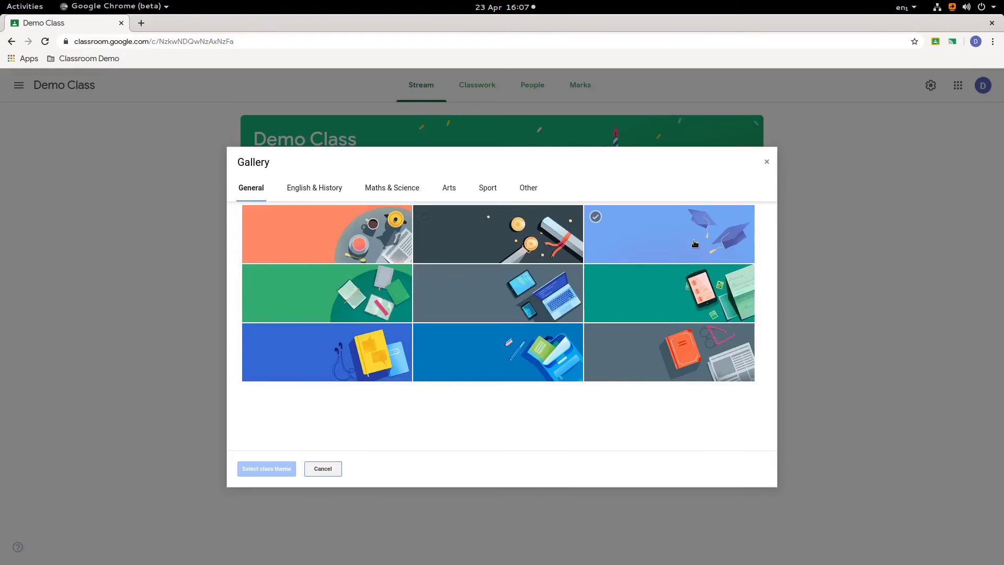
pyautogui.click(715, 312)
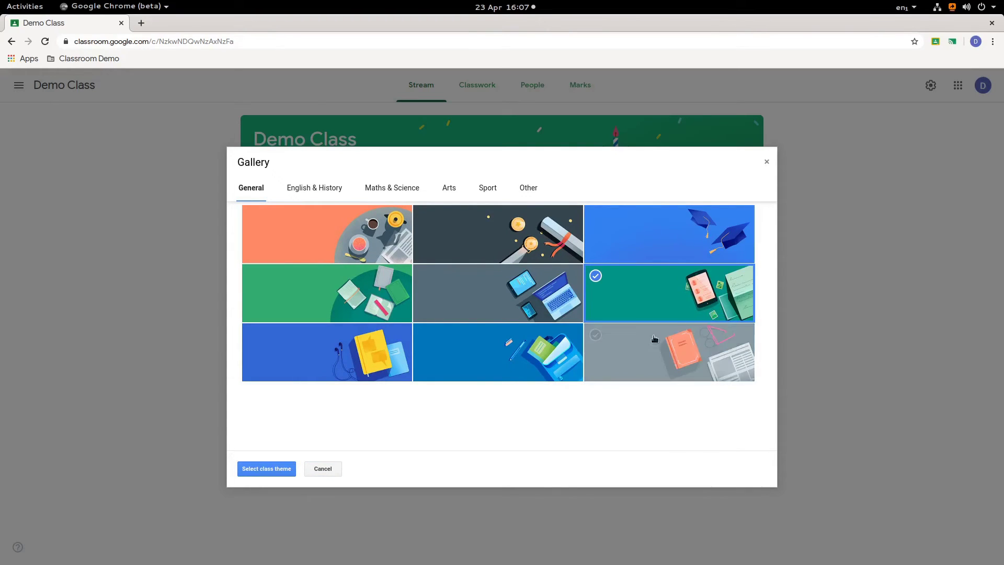
pyautogui.click(283, 470)
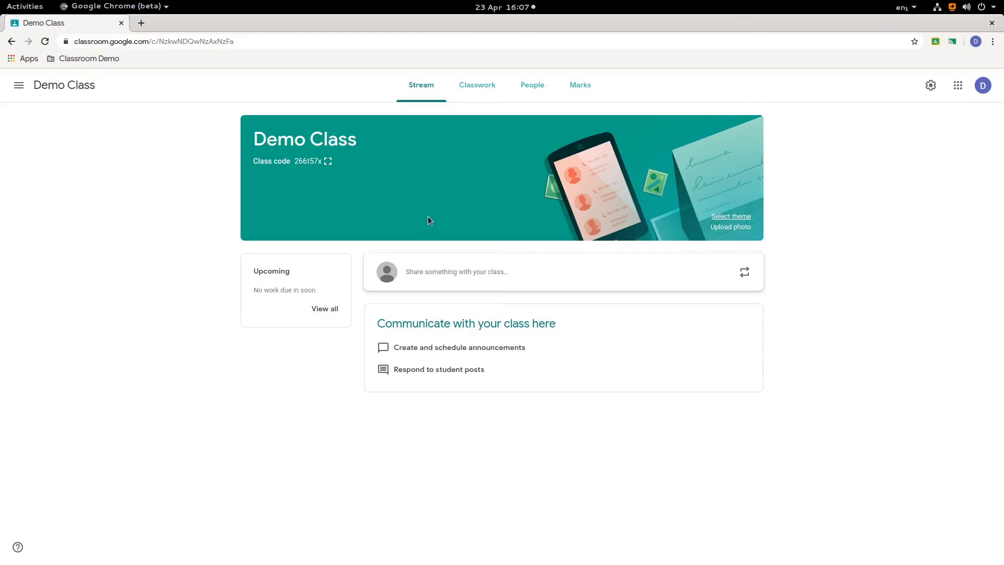
# Step: Open Demo Class's Class settings and scroll through the class details and General options
pyautogui.click(931, 86)
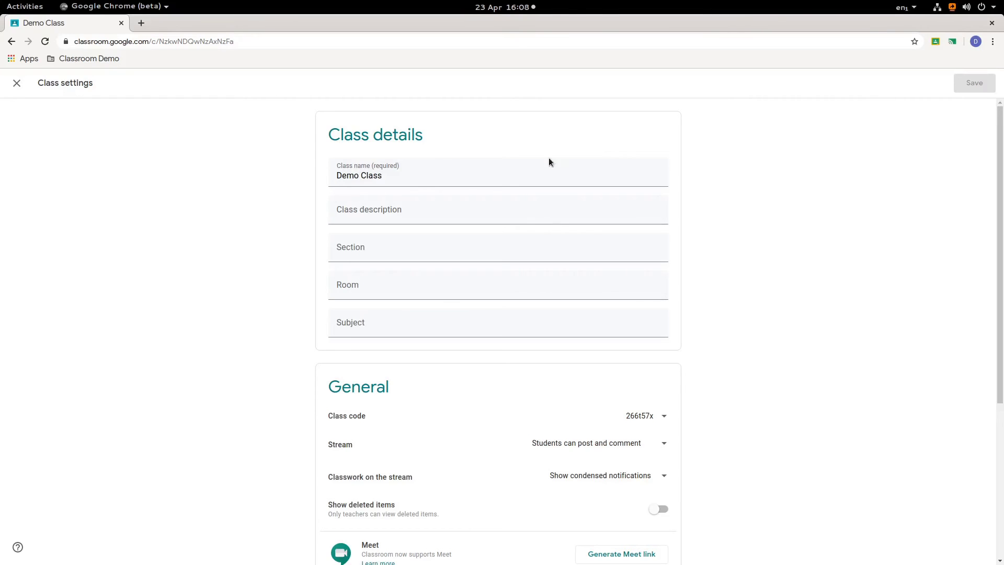
pyautogui.click(426, 175)
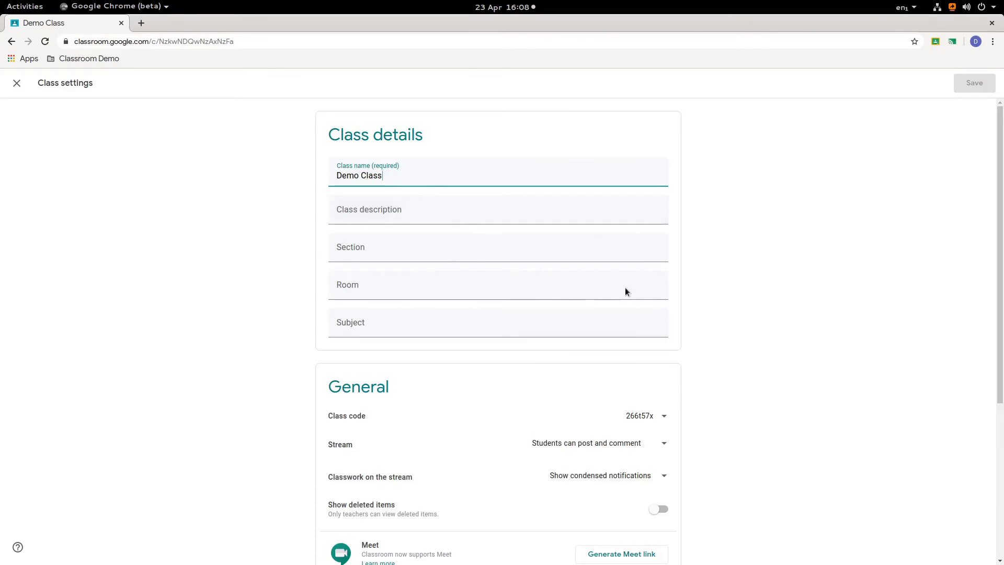
pyautogui.scroll(-4, 676, 277)
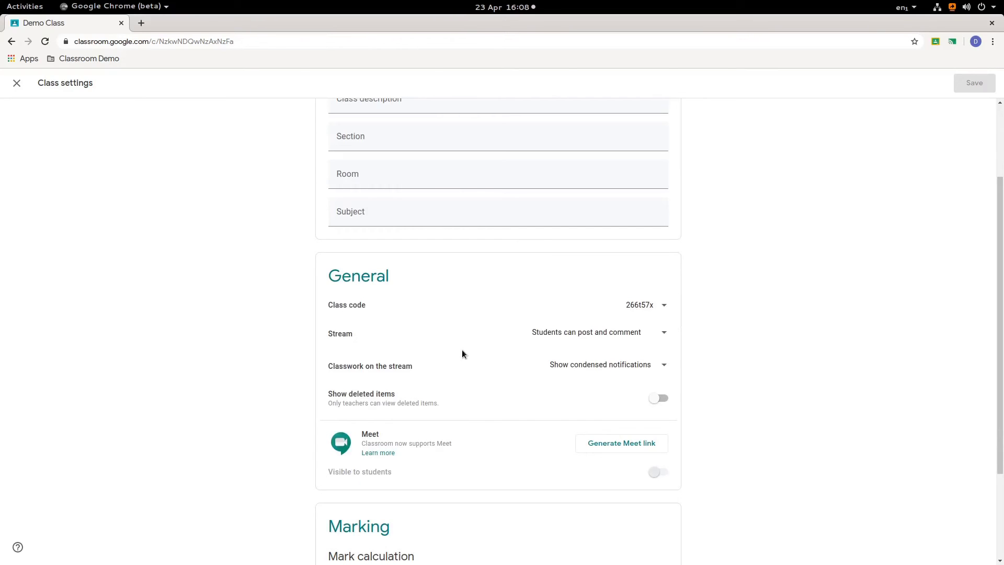
pyautogui.click(596, 337)
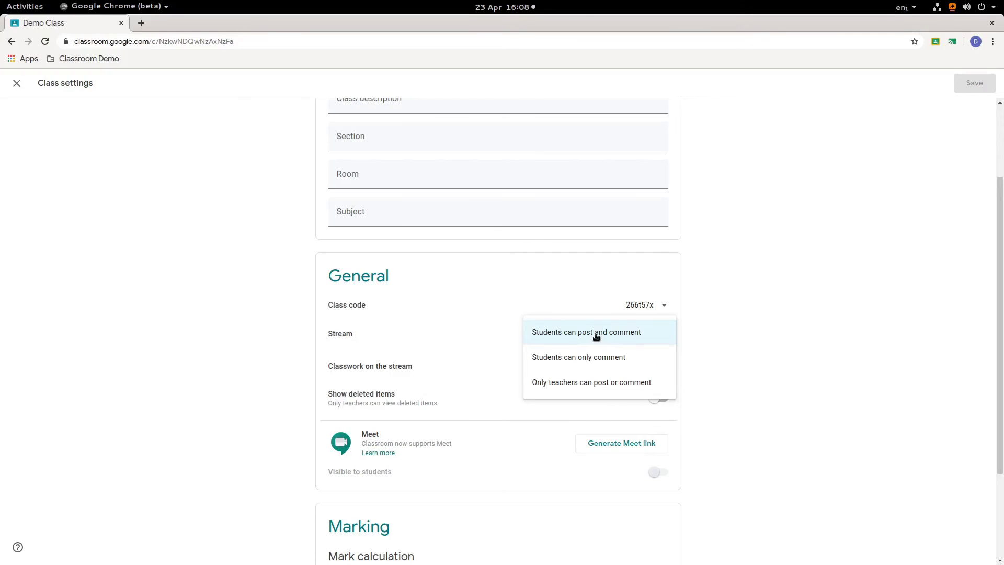
pyautogui.click(596, 382)
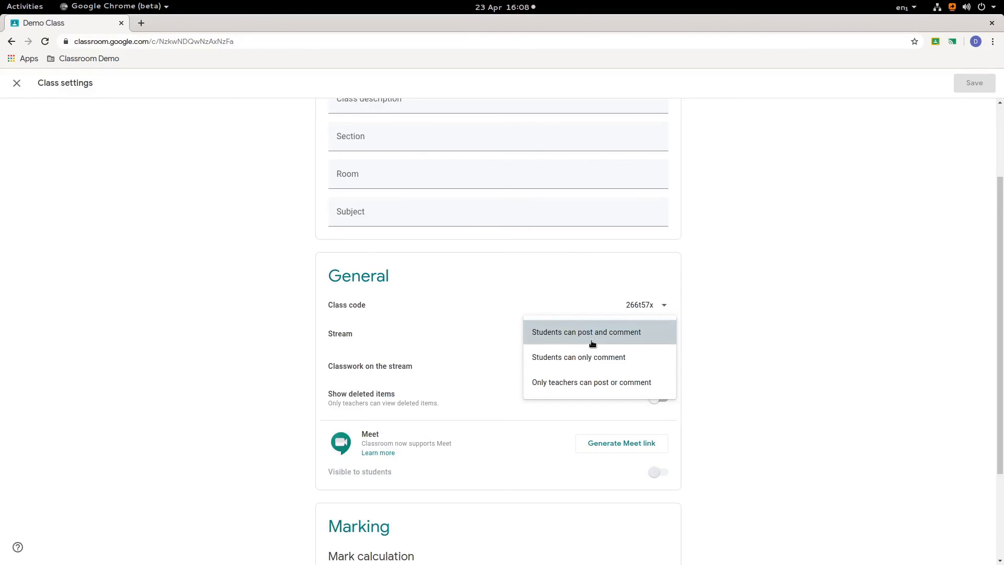
pyautogui.click(595, 383)
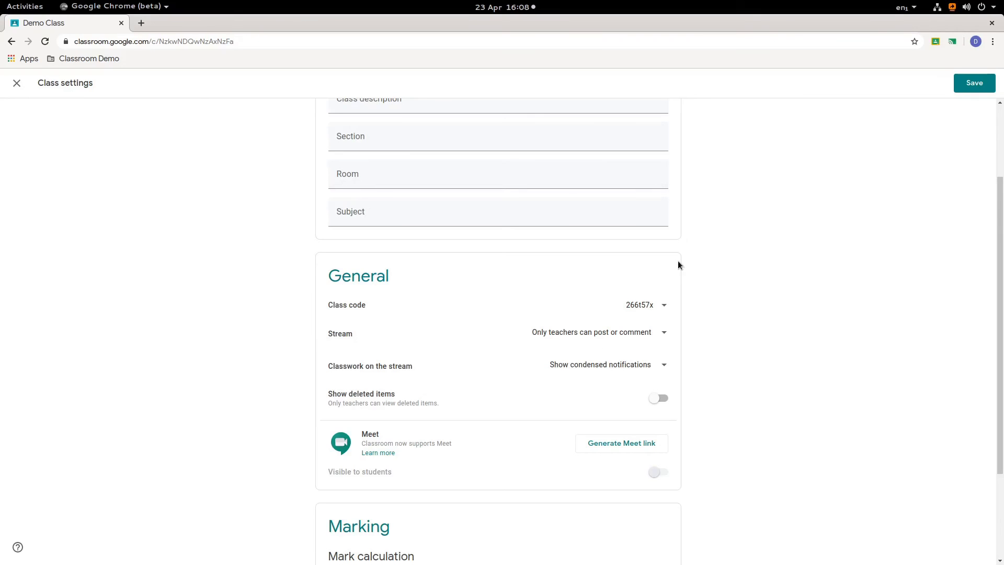
pyautogui.click(644, 328)
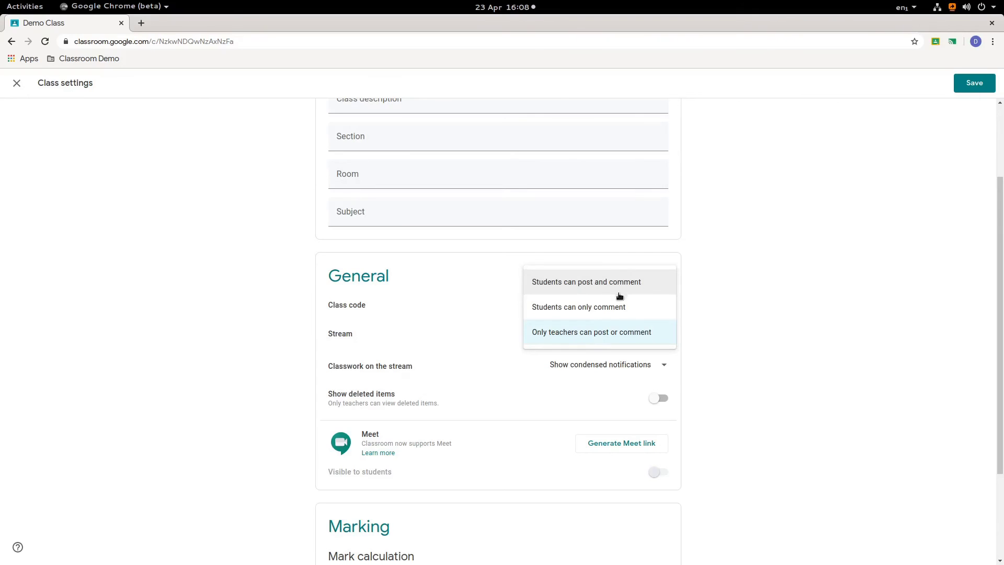
pyautogui.click(618, 290)
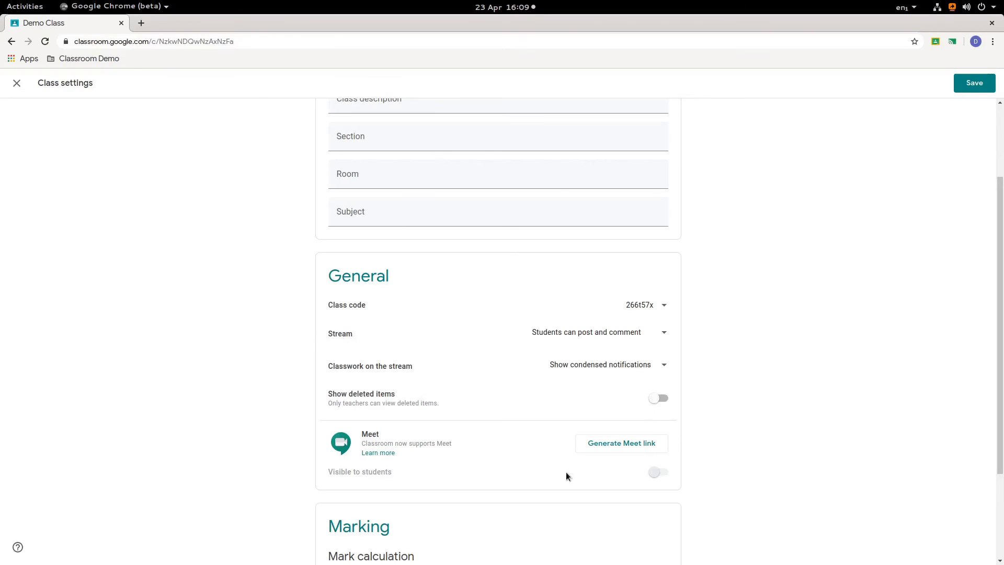
# Step: Generate a Meet link for Demo Class, leaving 'Visible to students' on
pyautogui.click(629, 448)
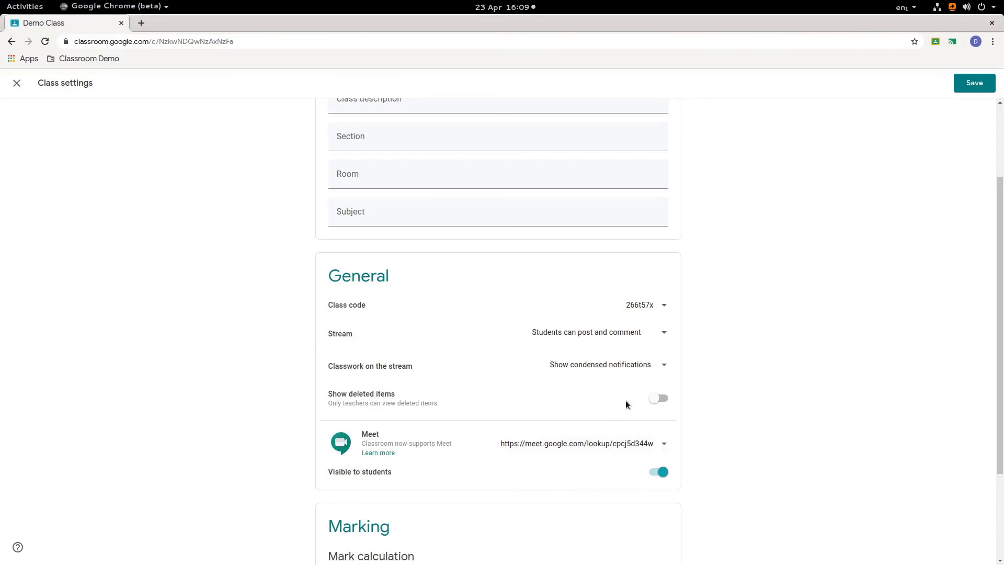
pyautogui.scroll(-3, 654, 393)
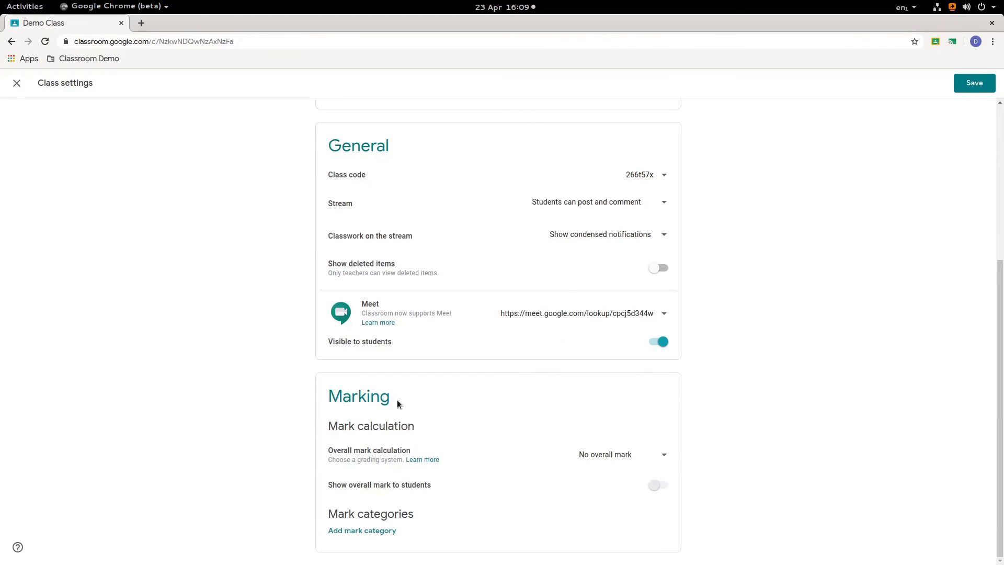
# Step: Keep 'No overall mark' as the overall mark calculation and save the class settings
pyautogui.click(661, 458)
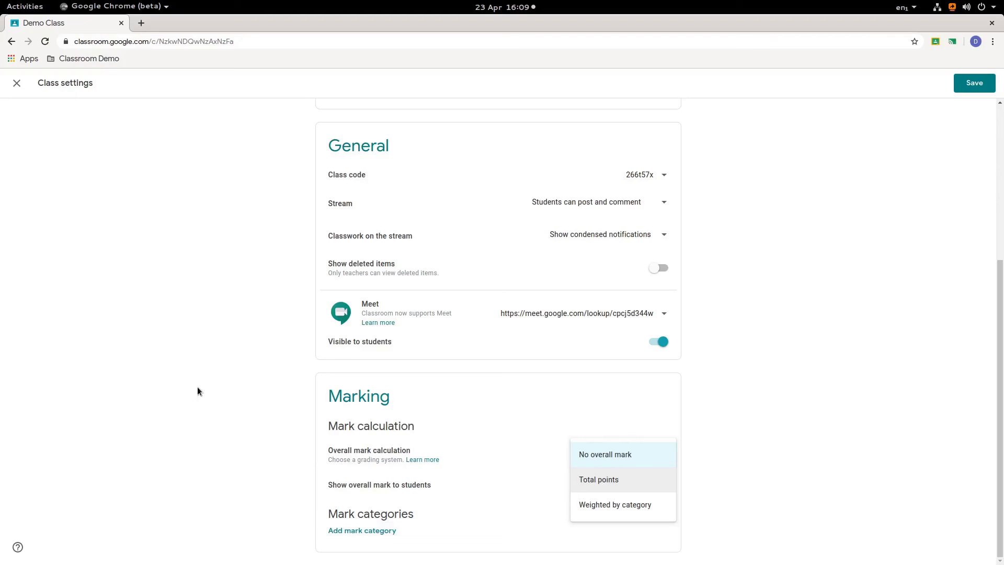
pyautogui.click(967, 90)
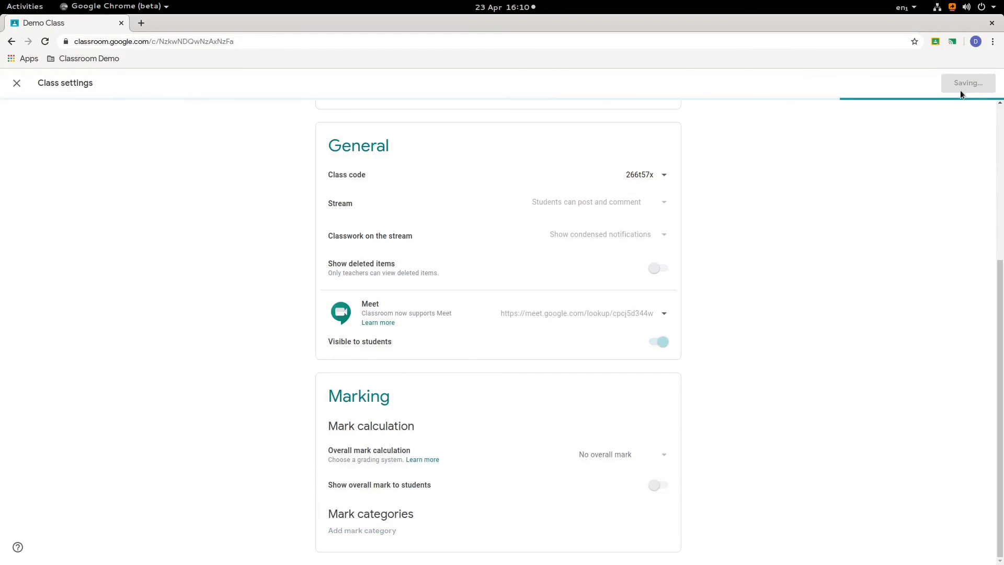